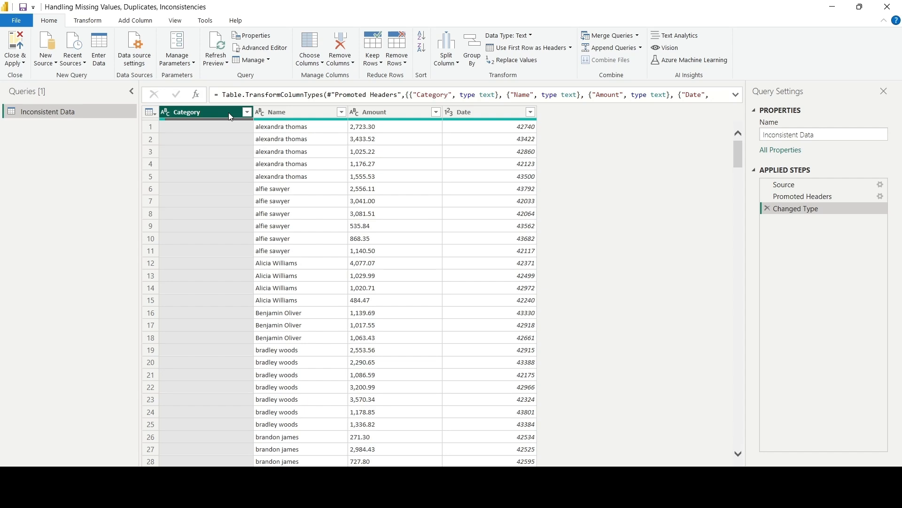
# Examine the Name, Amount, Date and Category columns for inconsistencies, checking the Category values through to the last row.
pyautogui.click(320, 112)
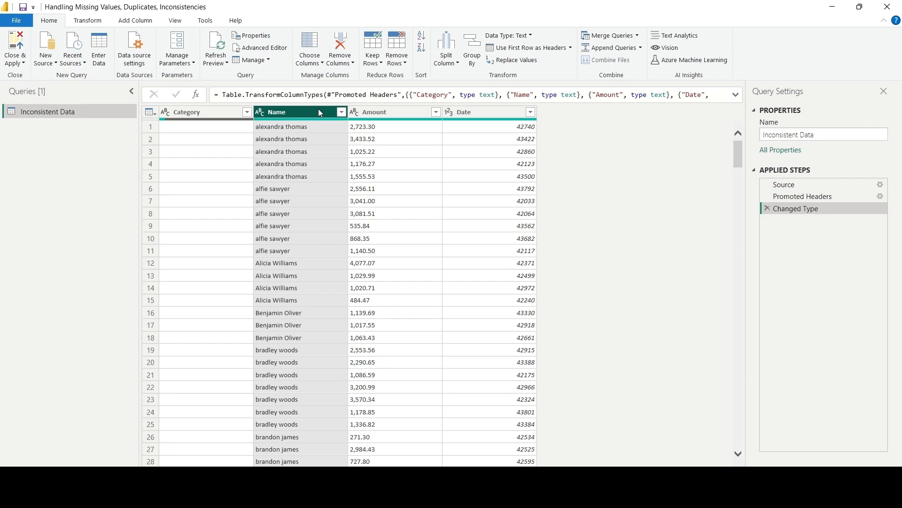
pyautogui.click(403, 111)
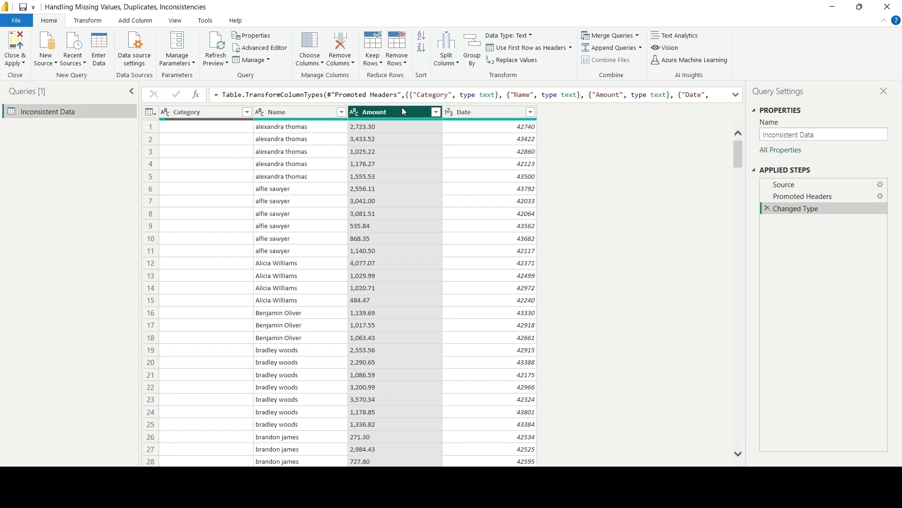
pyautogui.click(494, 115)
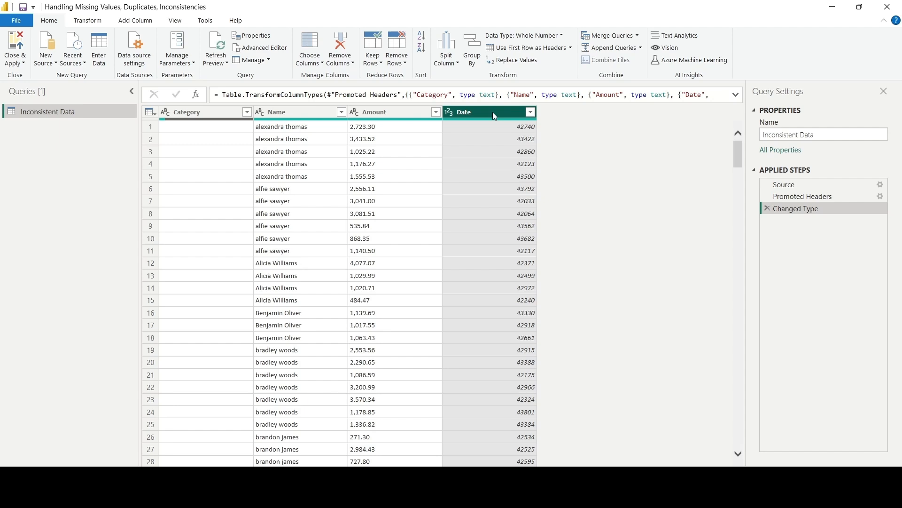
pyautogui.click(228, 116)
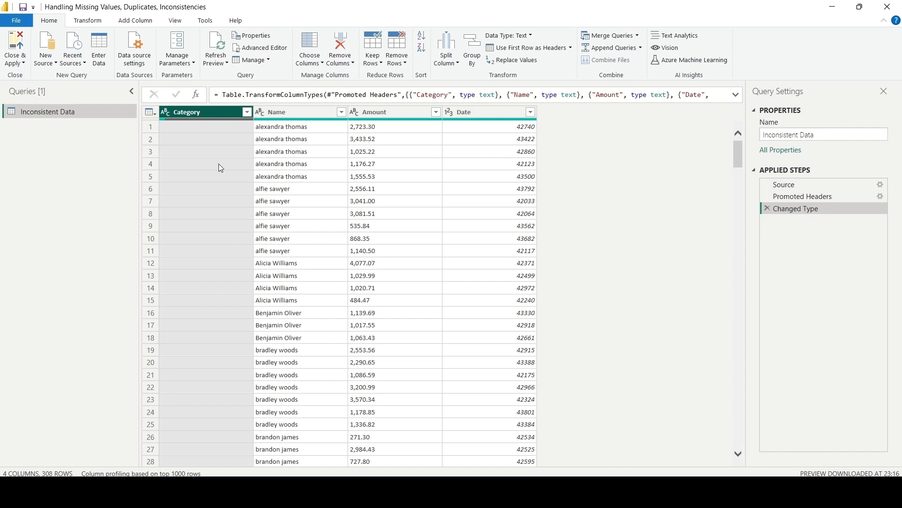
pyautogui.scroll(-10, 218, 163)
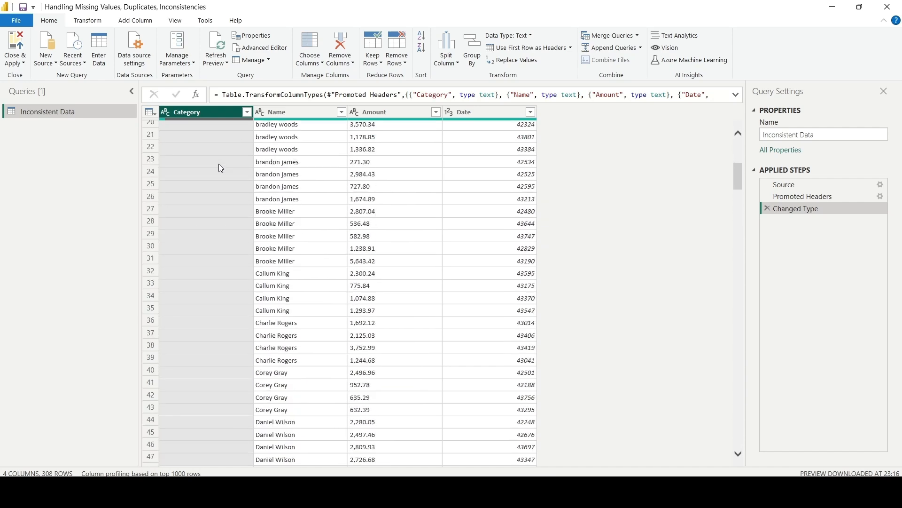
pyautogui.scroll(-20, 221, 168)
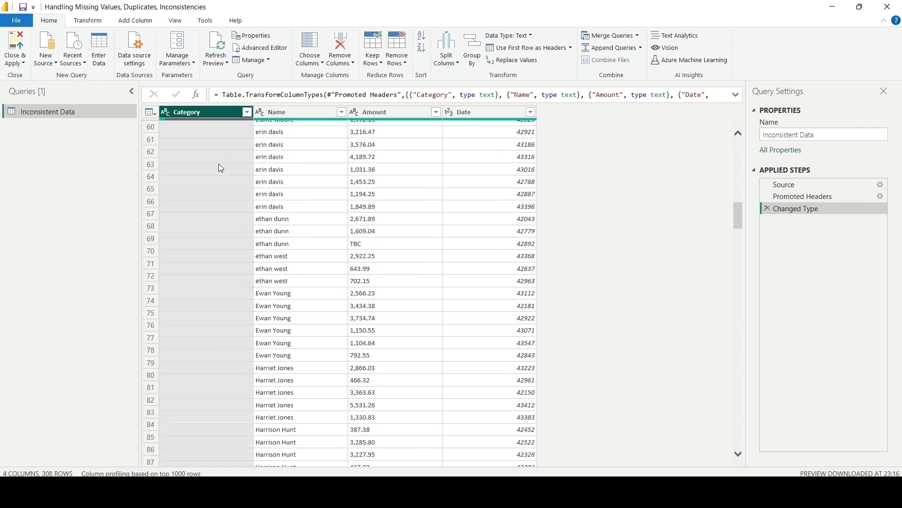
pyautogui.scroll(-20, 221, 168)
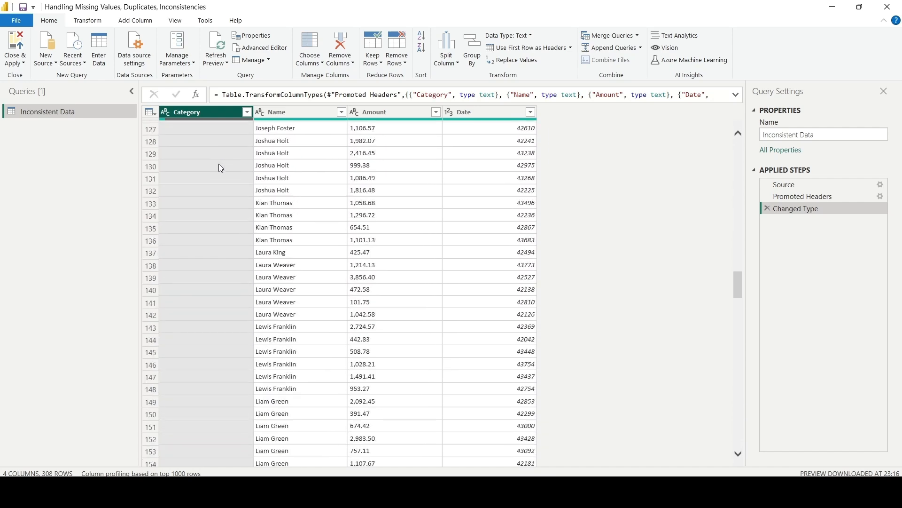
pyautogui.scroll(-10, 221, 168)
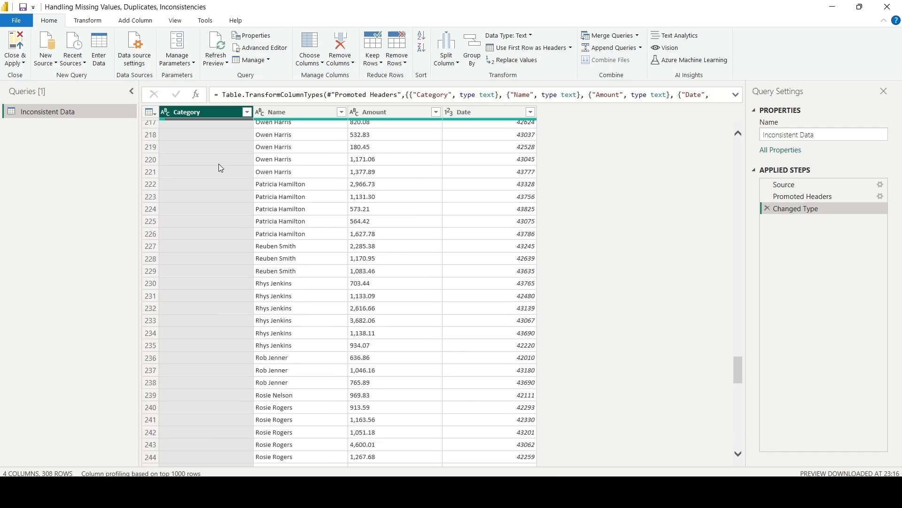
pyautogui.scroll(-20, 221, 167)
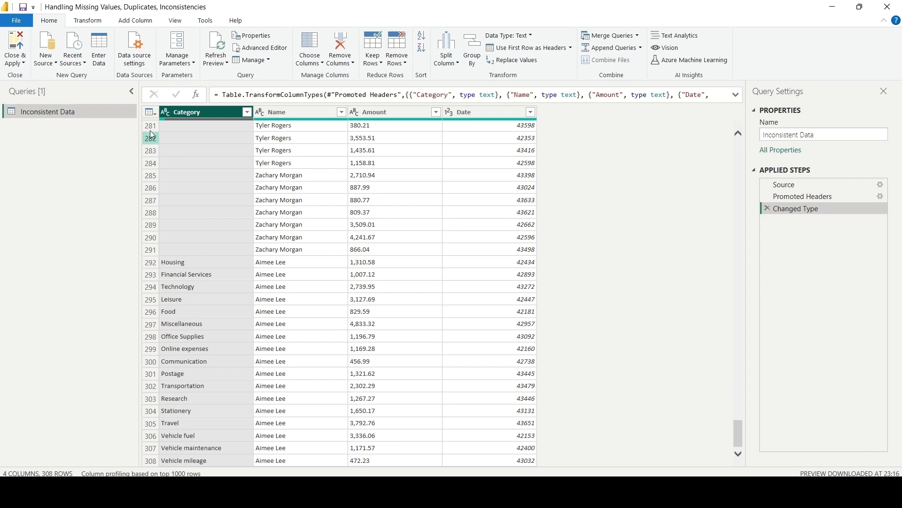
# Replace the blank values in the Category column with null.
pyautogui.click(92, 22)
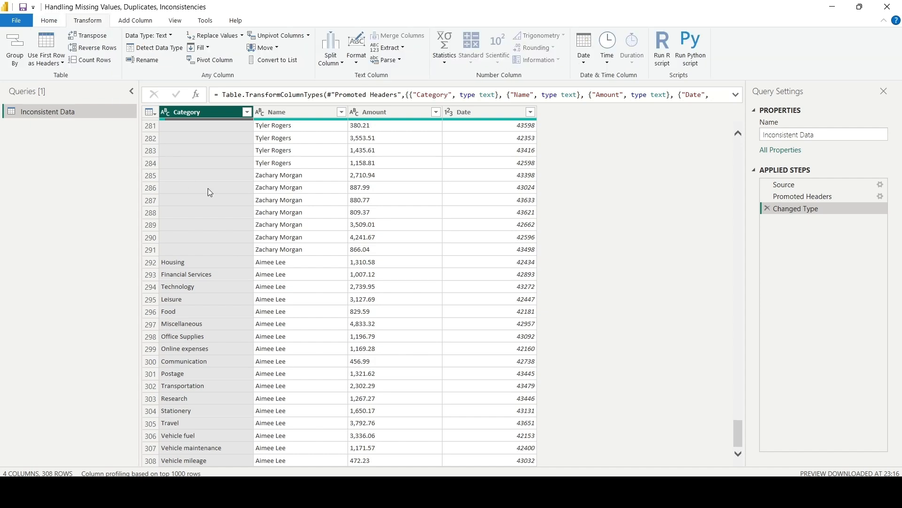
pyautogui.click(219, 38)
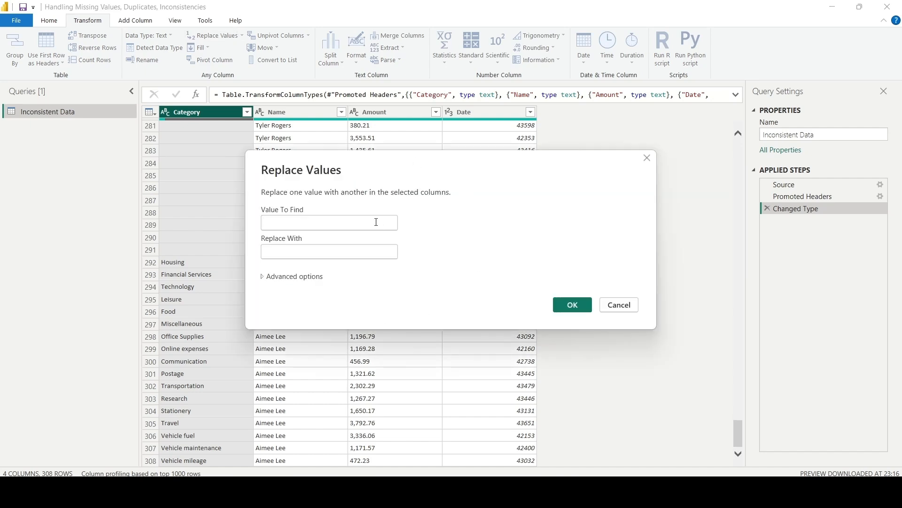
pyautogui.click(353, 250)
pyautogui.write('null')
pyautogui.click(573, 305)
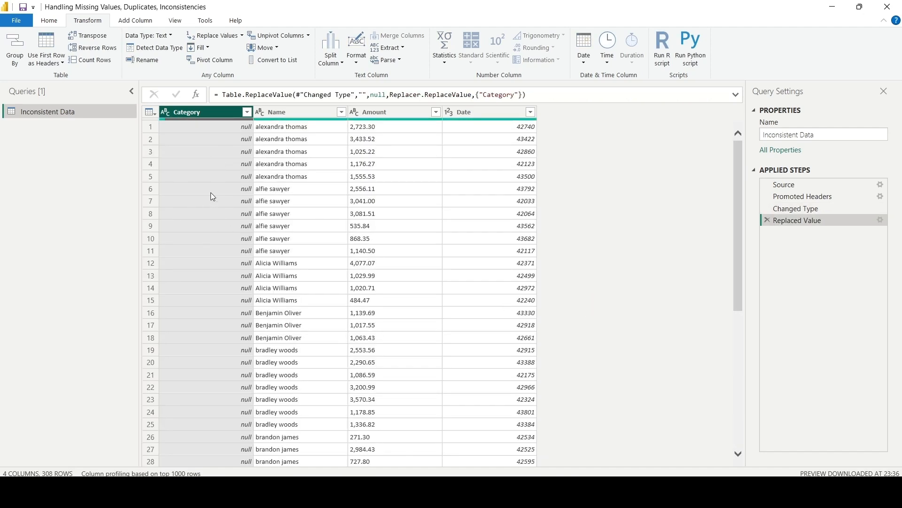
# Fill the null cells of the Category column upward from the values below and check the filled rows.
pyautogui.rightClick(209, 117)
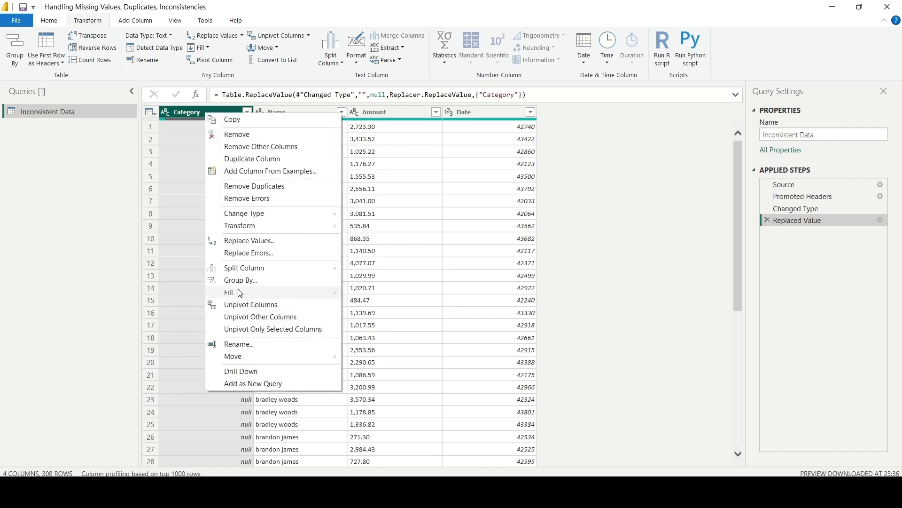
pyautogui.moveTo(240, 292)
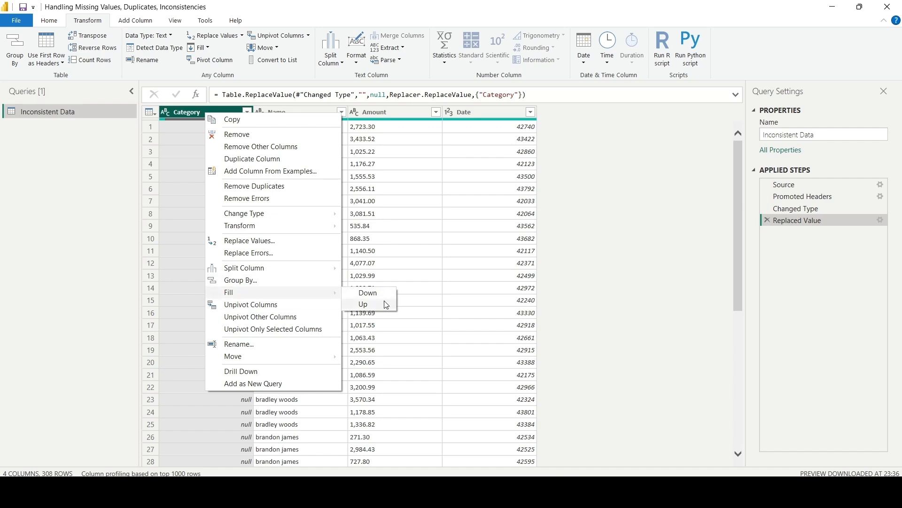
pyautogui.click(363, 304)
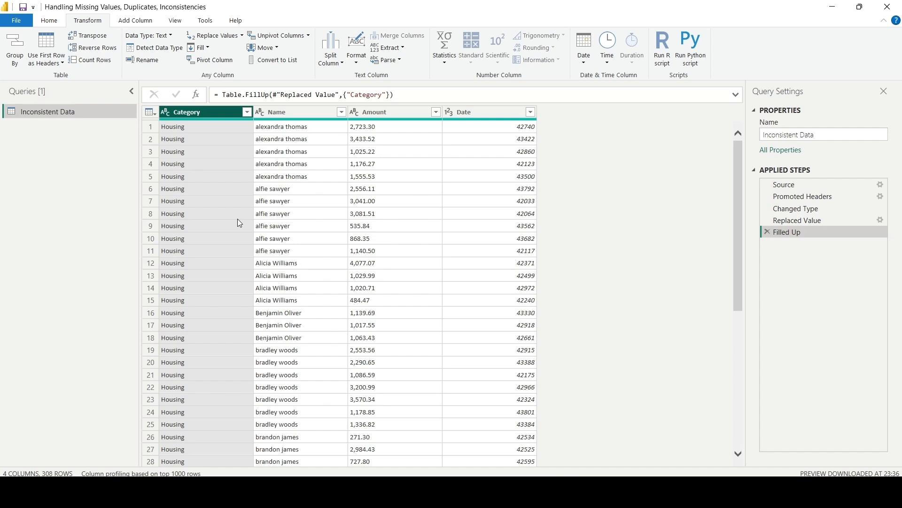
pyautogui.scroll(-20, 238, 219)
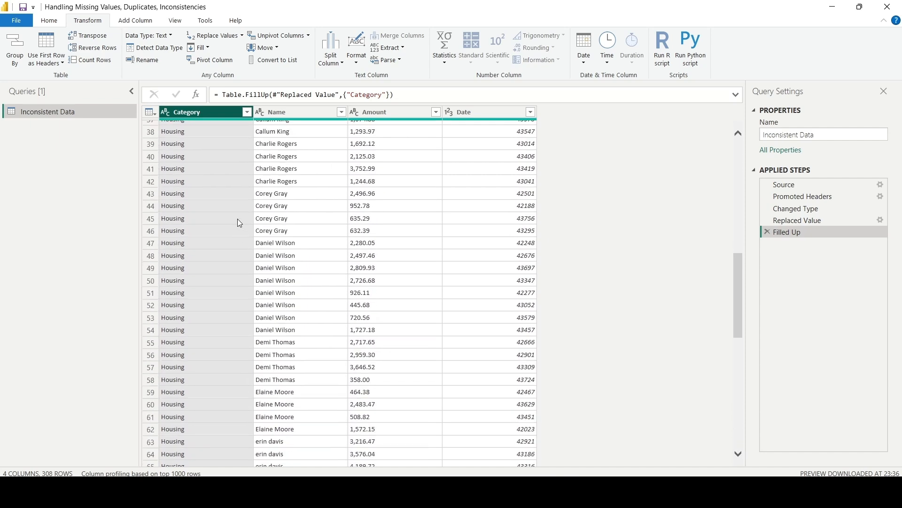
pyautogui.scroll(-8, 238, 219)
pyautogui.scroll(20, 238, 218)
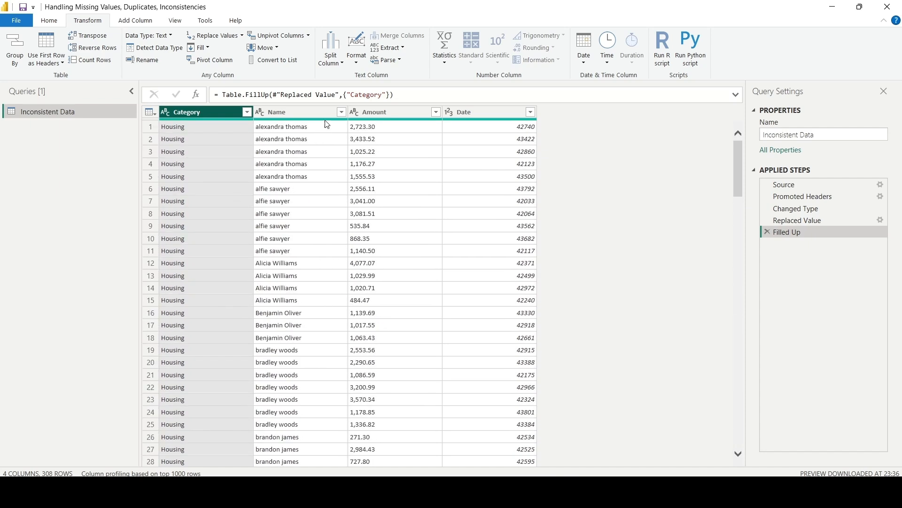
# Capitalize each word in the Name column and trim the extra spaces from its text.
pyautogui.click(333, 115)
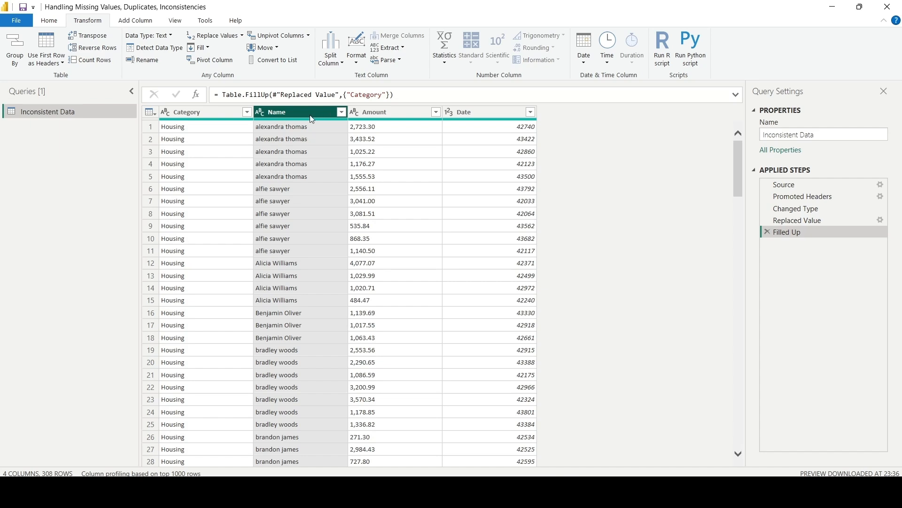
pyautogui.rightClick(312, 118)
pyautogui.moveTo(355, 228)
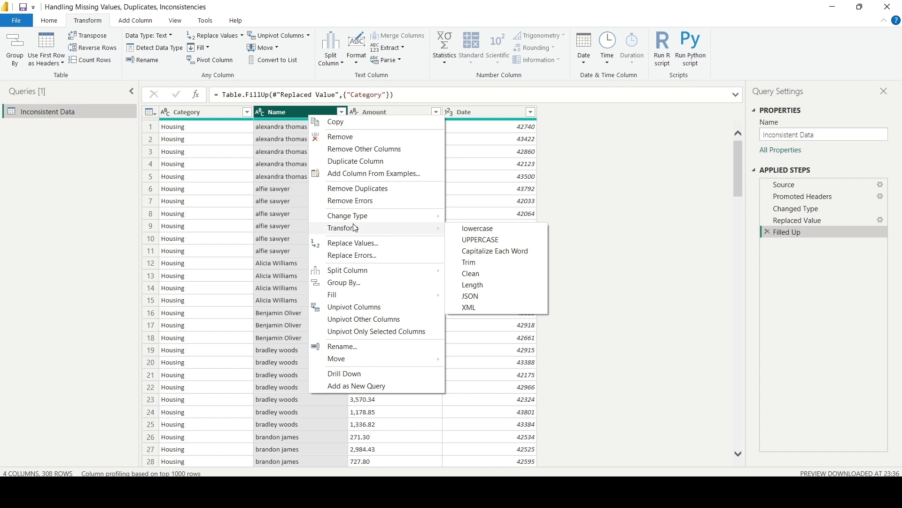
pyautogui.click(478, 252)
pyautogui.rightClick(290, 112)
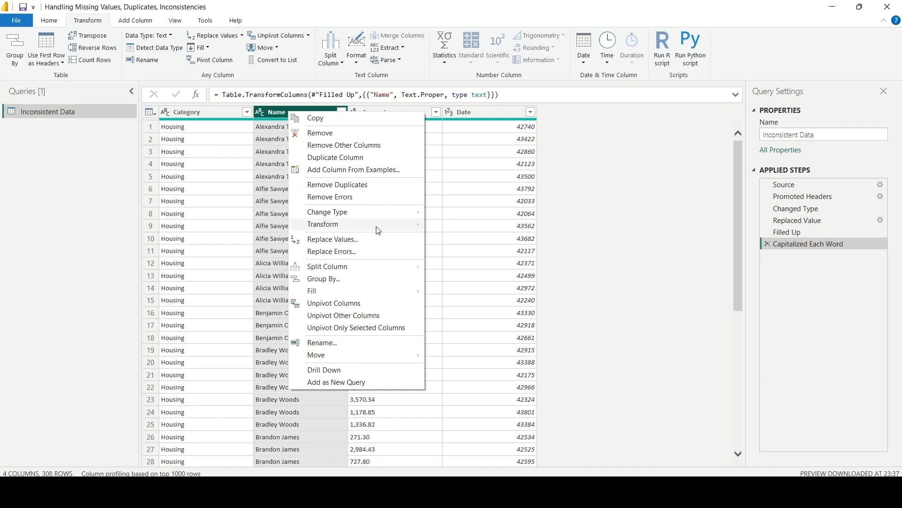
pyautogui.moveTo(378, 230)
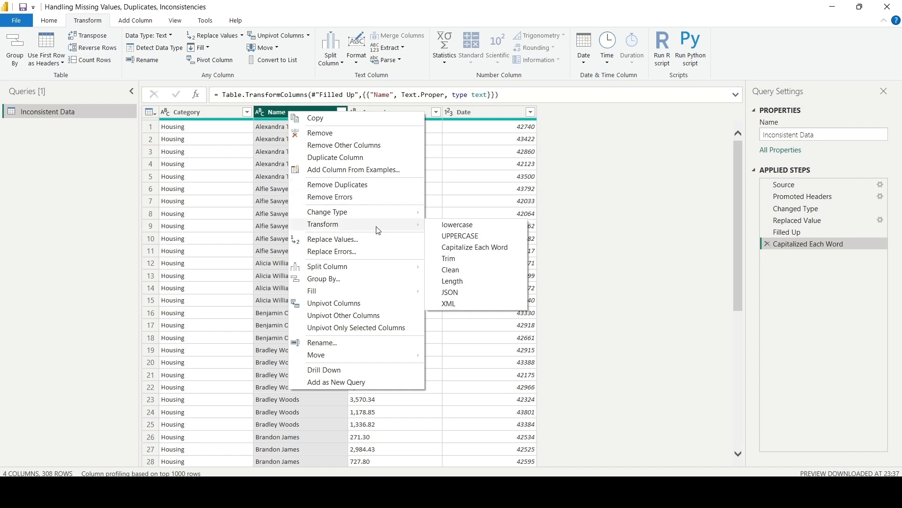
pyautogui.click(469, 264)
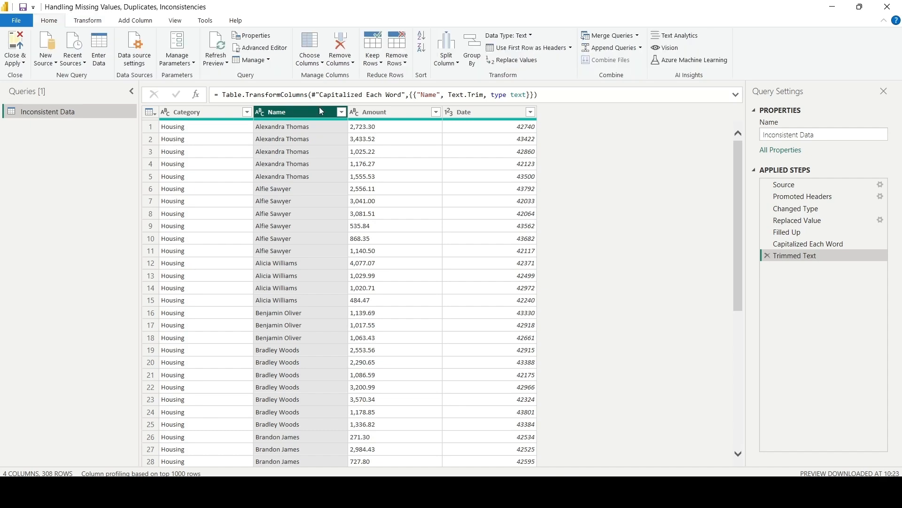
# Change the Amount column's data type to Fixed decimal number and check its rows for conversion errors.
pyautogui.click(396, 109)
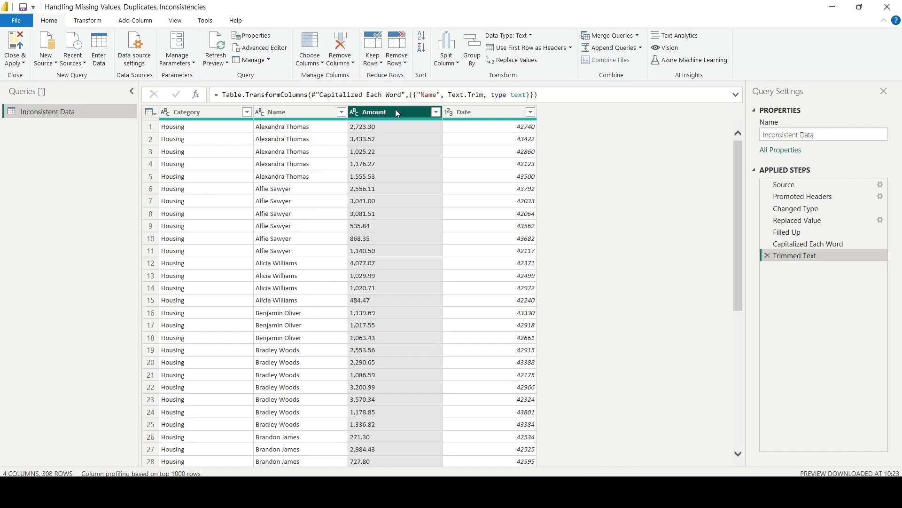
pyautogui.click(357, 112)
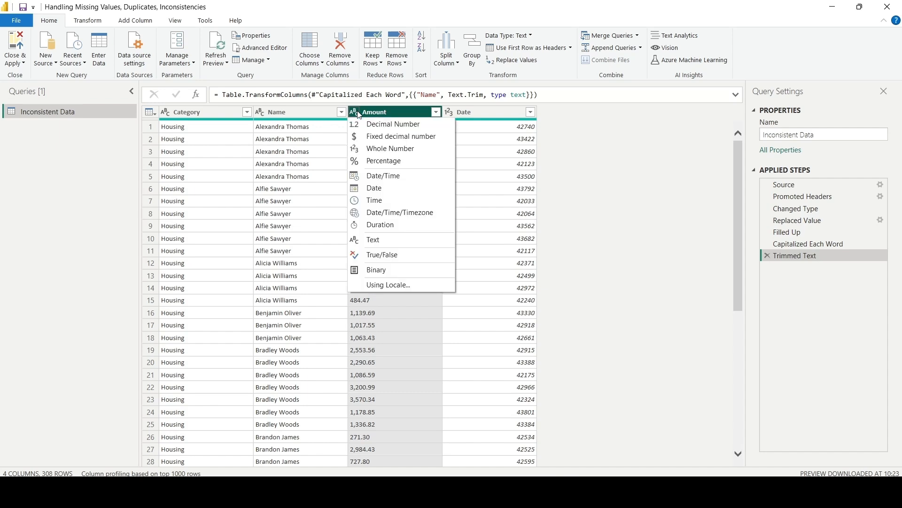
pyautogui.click(414, 136)
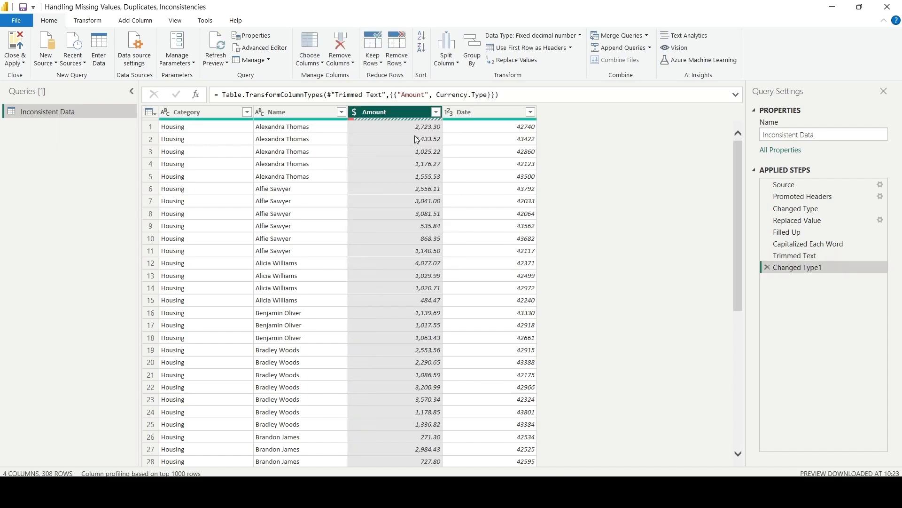
pyautogui.scroll(-19, 416, 140)
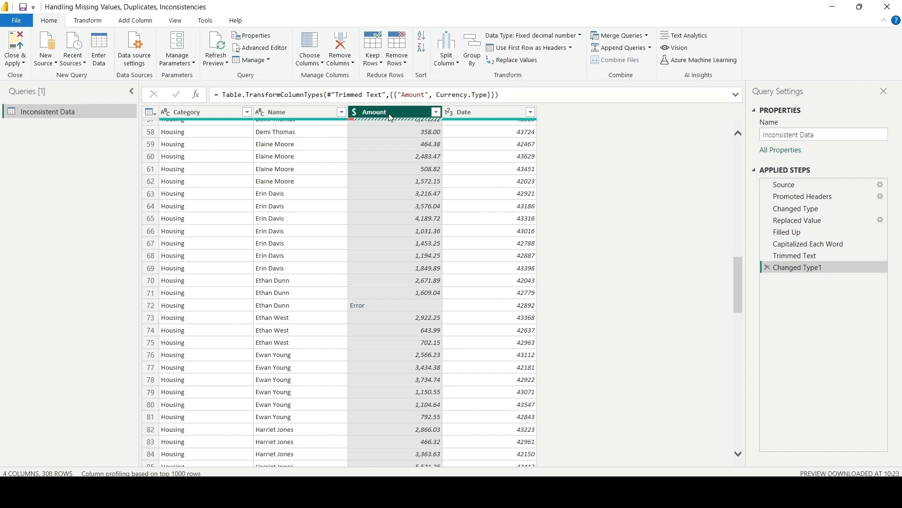
# Duplicate the Inconsistent Data query and remove every column except Amount from the copy.
pyautogui.rightClick(107, 113)
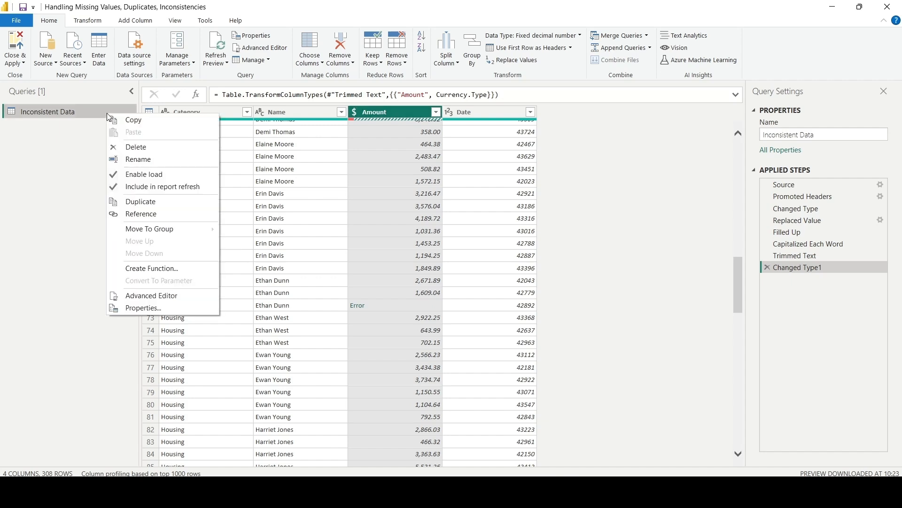
pyautogui.click(173, 202)
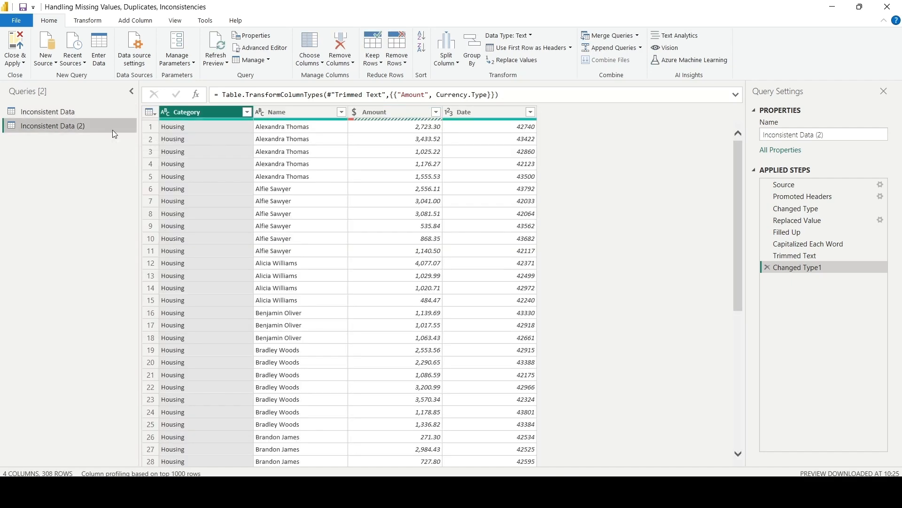
pyautogui.click(381, 113)
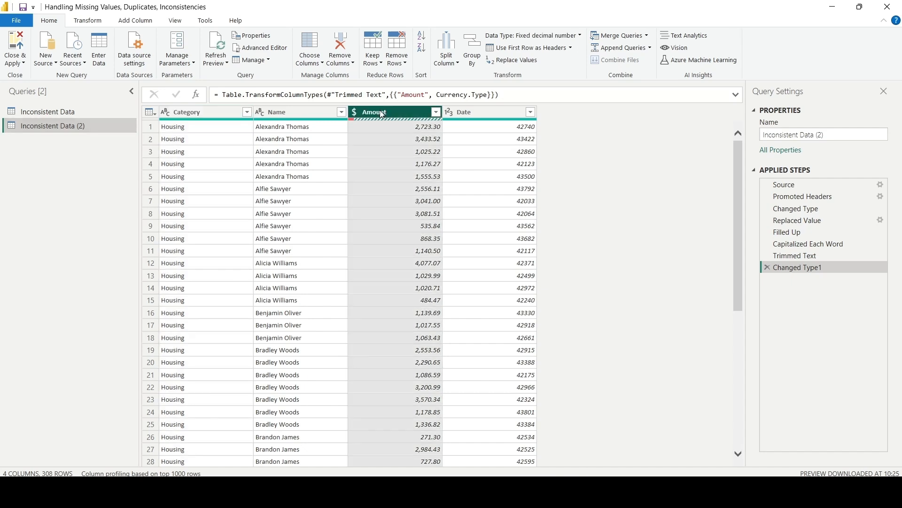
pyautogui.click(355, 63)
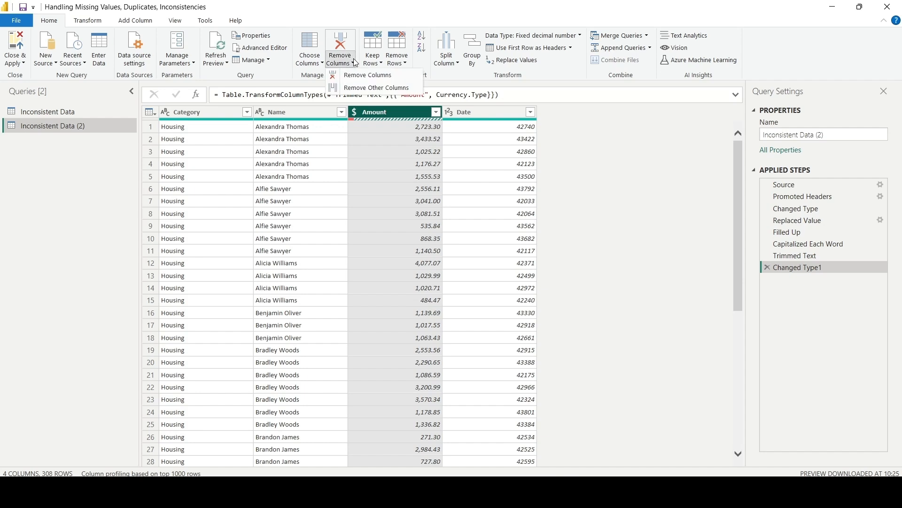
pyautogui.click(388, 89)
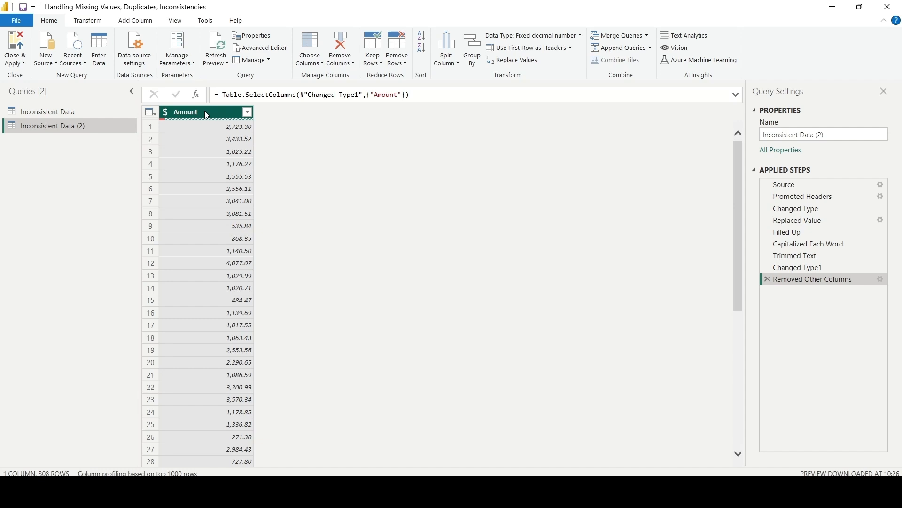
# Remove the error rows from the duplicate query's Amount column and calculate the average of the remaining amounts.
pyautogui.rightClick(206, 115)
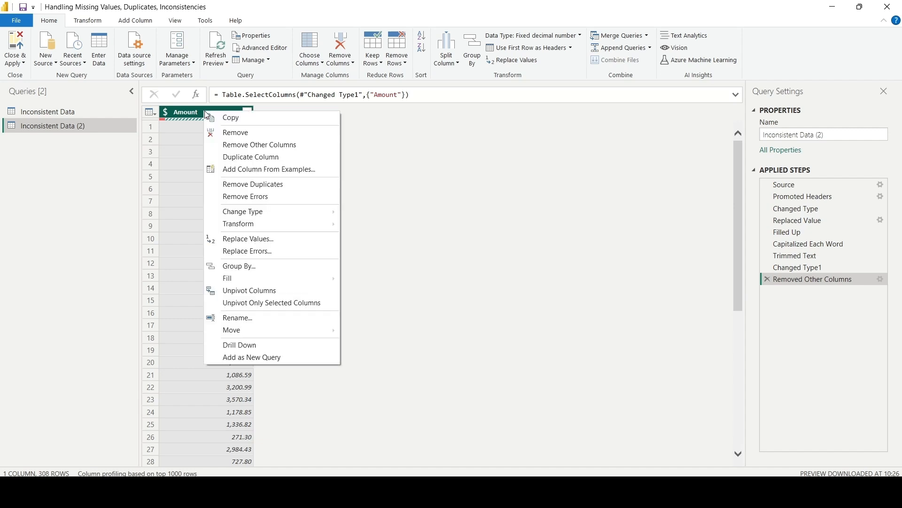
pyautogui.click(262, 196)
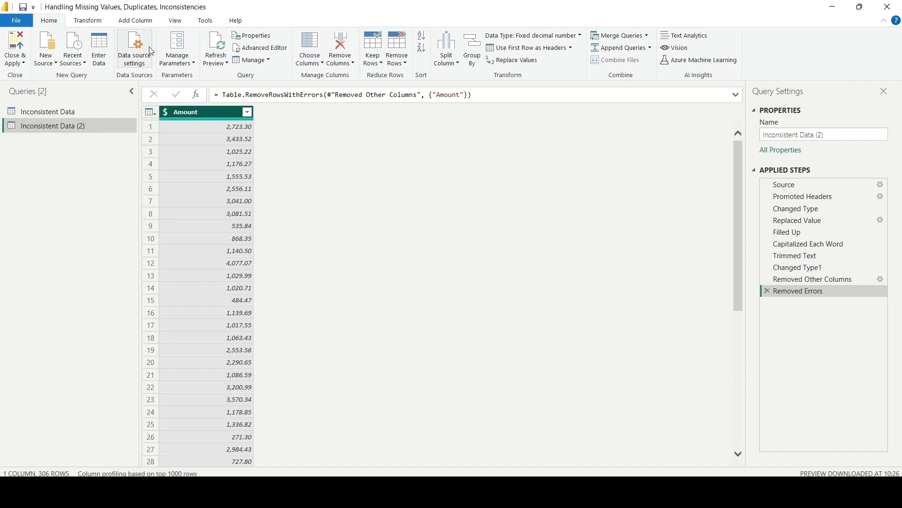
pyautogui.click(99, 22)
pyautogui.click(484, 63)
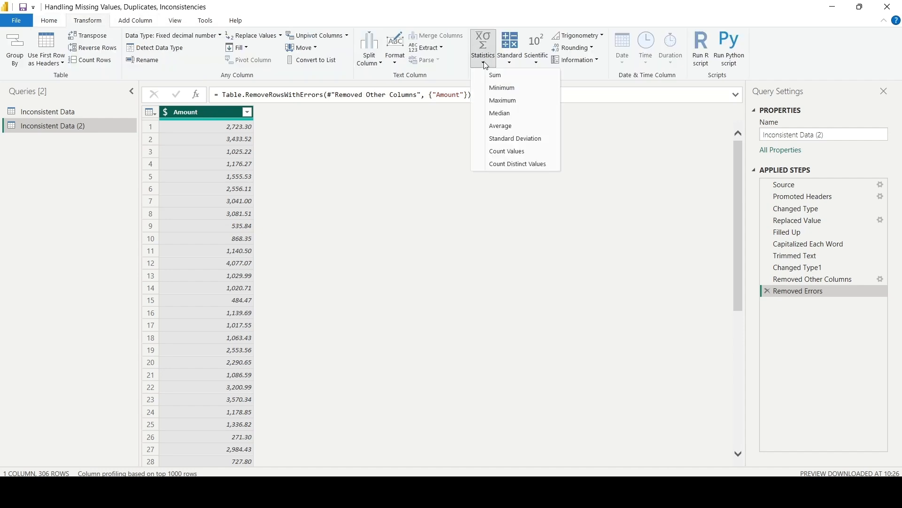
pyautogui.click(516, 127)
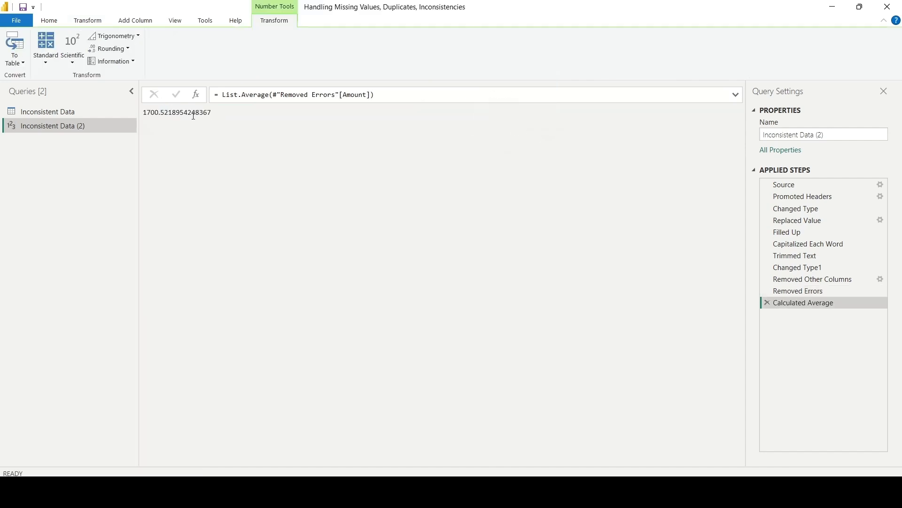
# Rename the duplicate query Inconsistent Data (2) as Average Amount.
pyautogui.rightClick(88, 126)
pyautogui.click(141, 172)
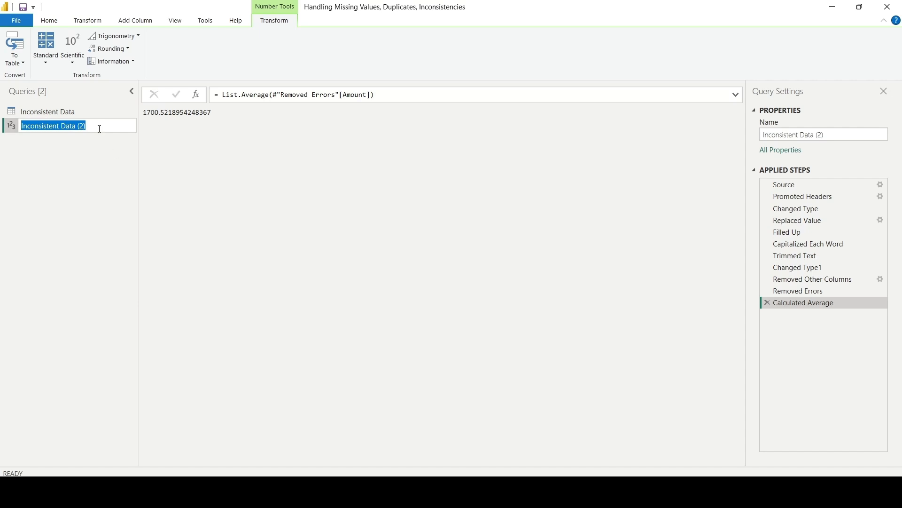
pyautogui.write('Average Amount')
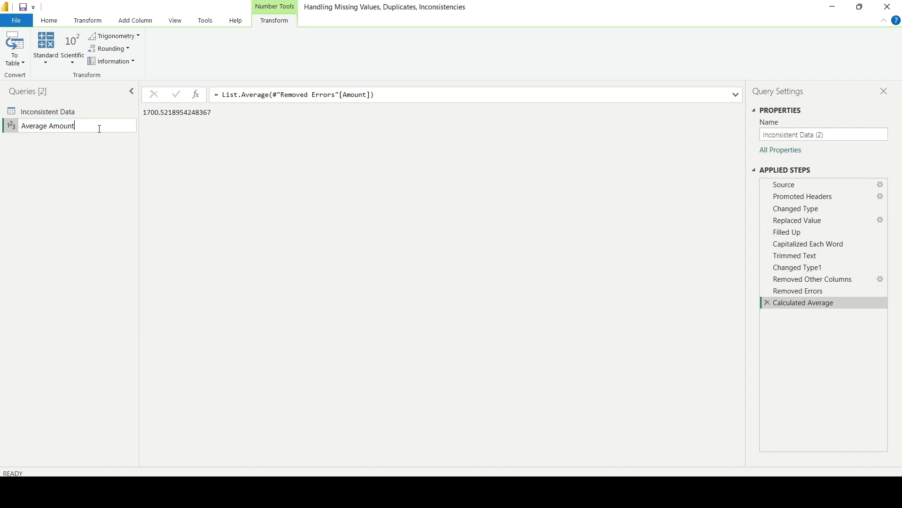
pyautogui.press('Return')
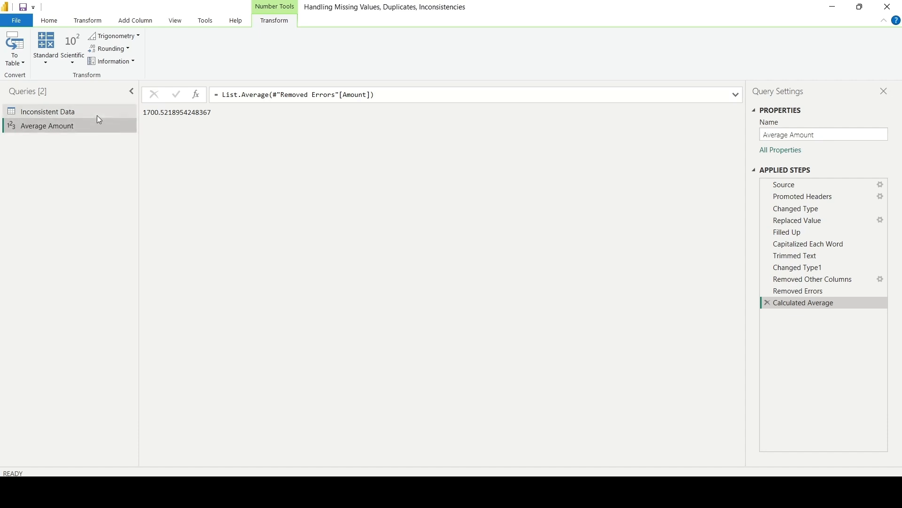
# Replace the errors in the Inconsistent Data query's Amount column with 0.
pyautogui.click(98, 114)
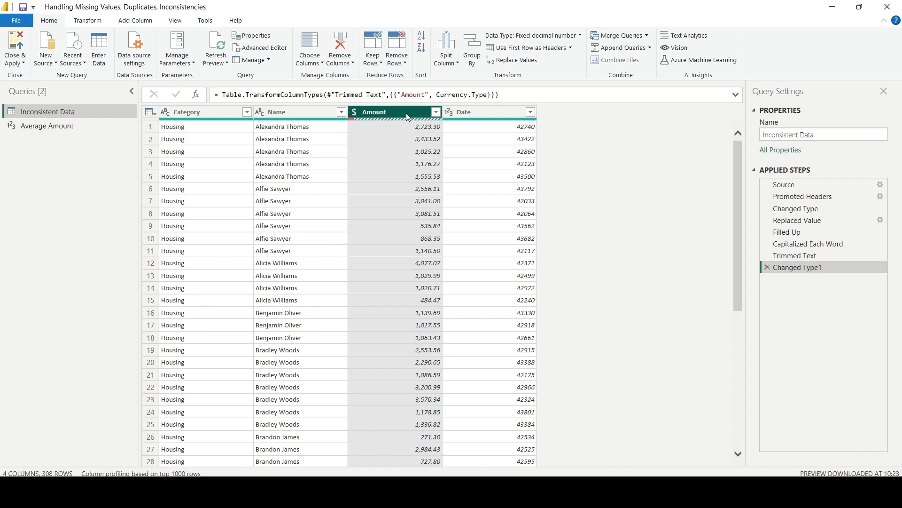
pyautogui.rightClick(408, 117)
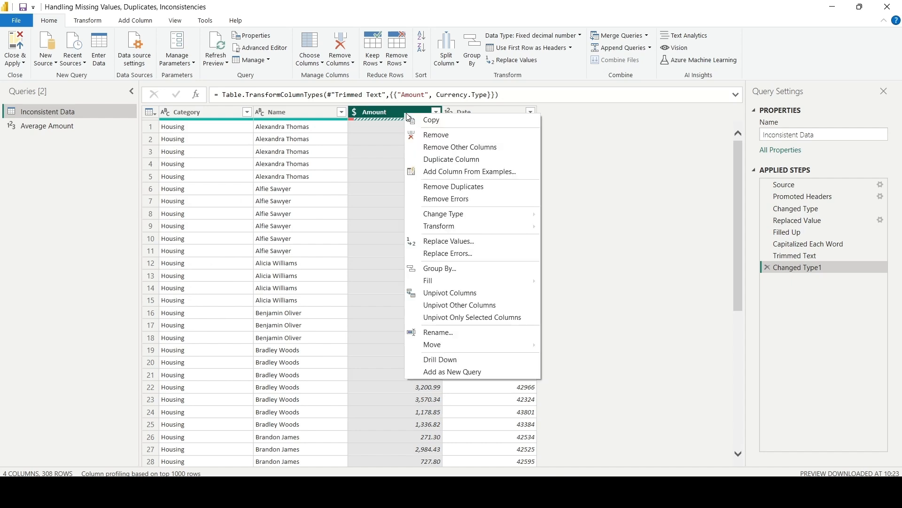
pyautogui.click(485, 254)
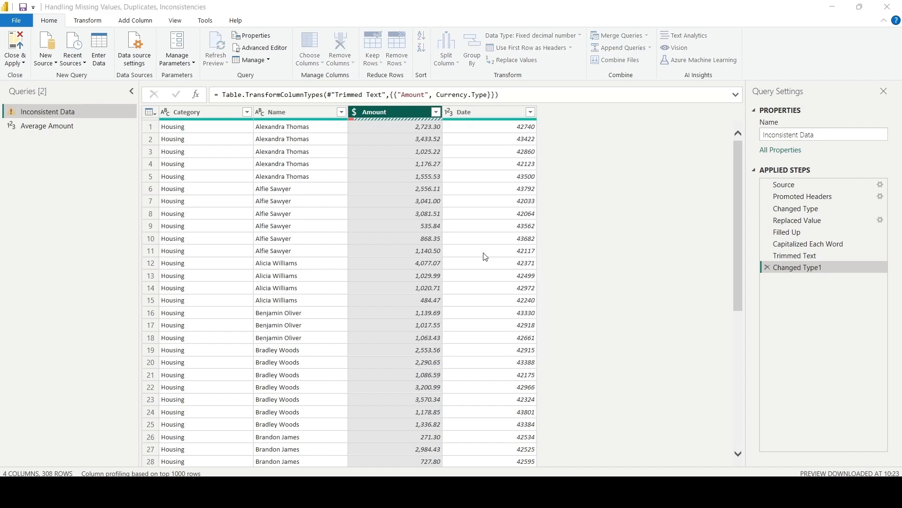
pyautogui.write('0')
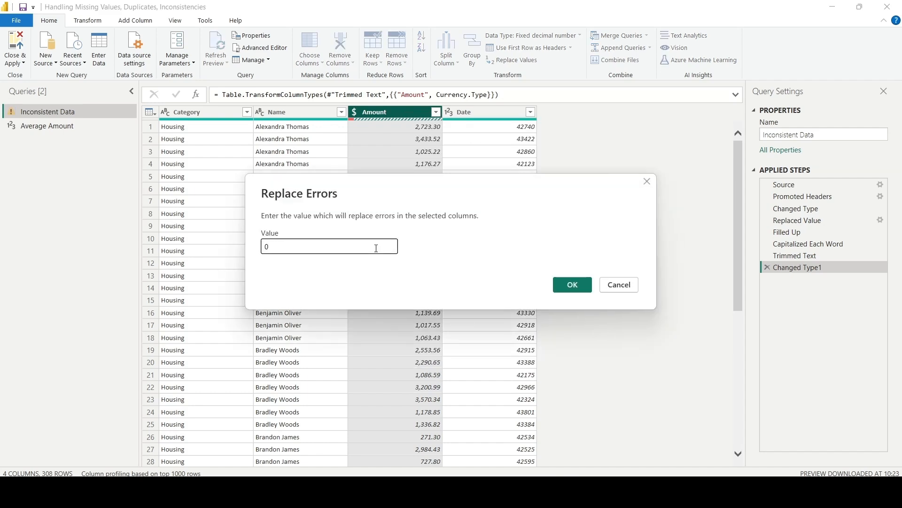
pyautogui.click(573, 285)
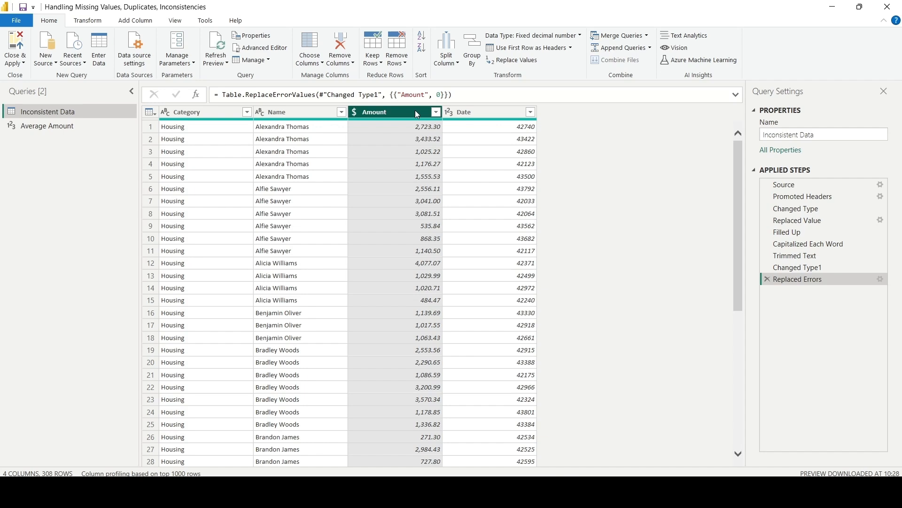
# Edit the Replaced Errors line in the query's M code so Amount errors take #"Average Amount" instead of 0.
pyautogui.click(259, 47)
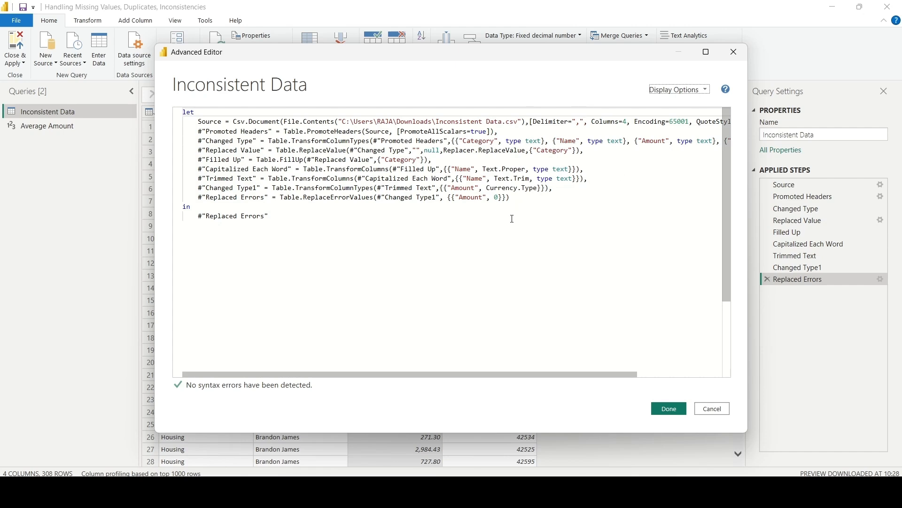
pyautogui.click(499, 198)
pyautogui.press('BackSpace')
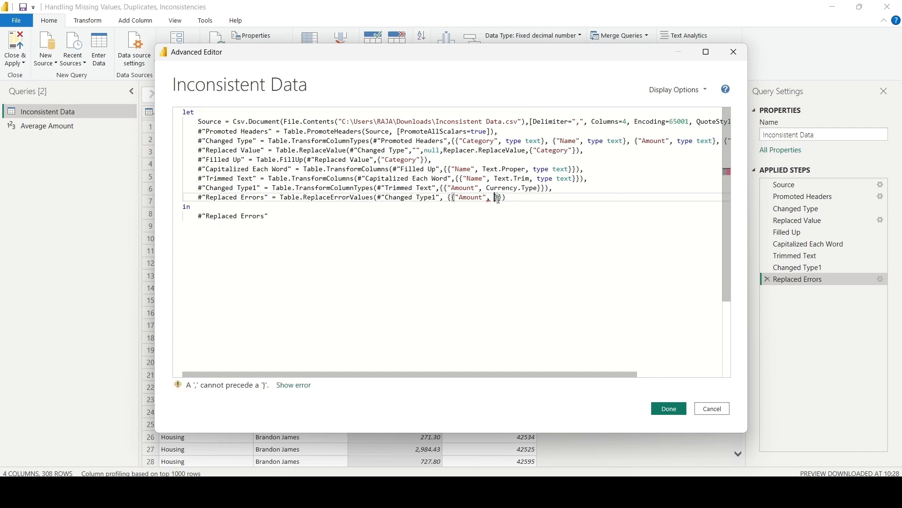
pyautogui.write('Ave')
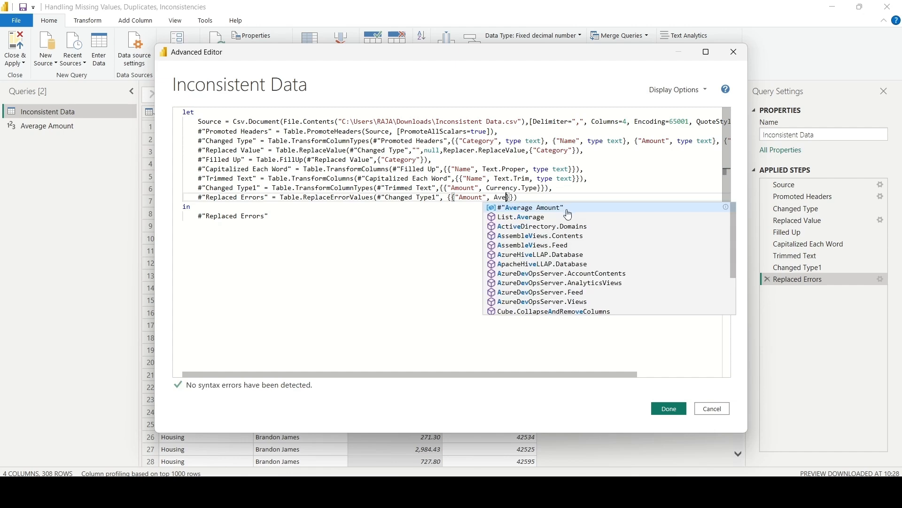
pyautogui.click(566, 210)
pyautogui.click(668, 409)
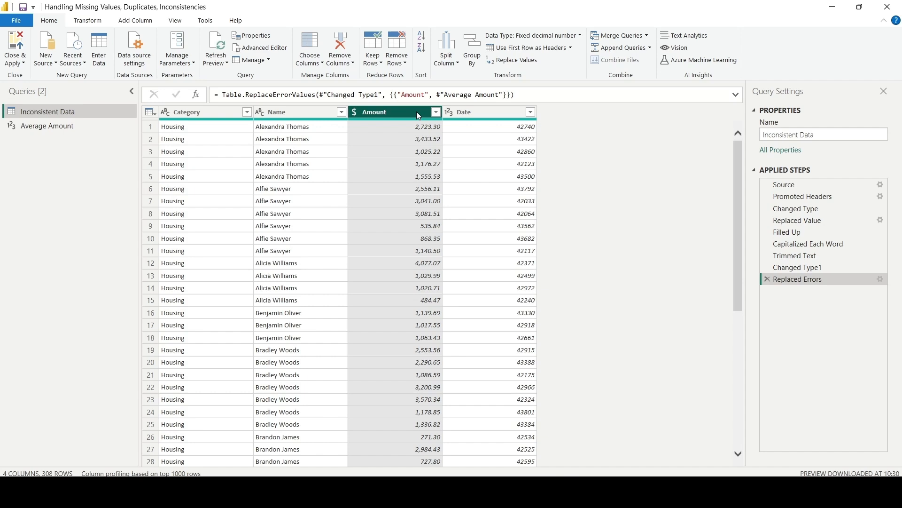
# Change the Date column's data type to Date.
pyautogui.click(495, 115)
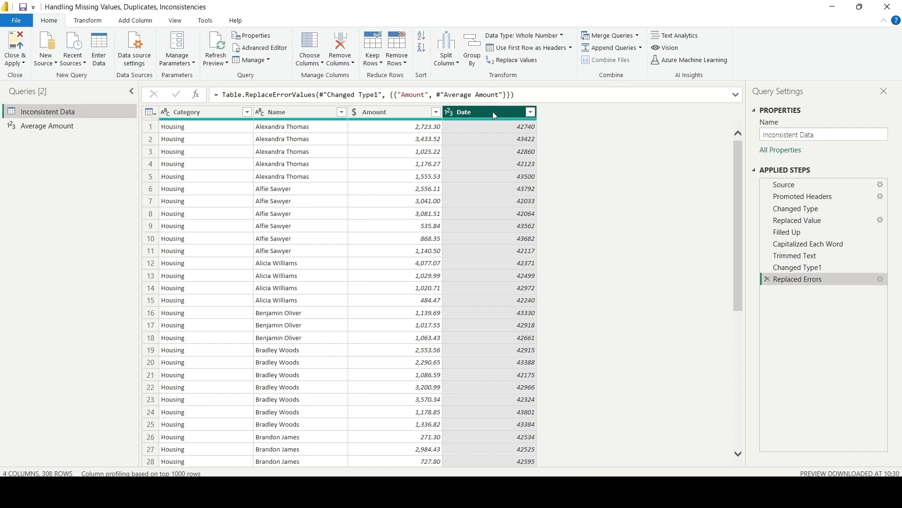
pyautogui.click(449, 113)
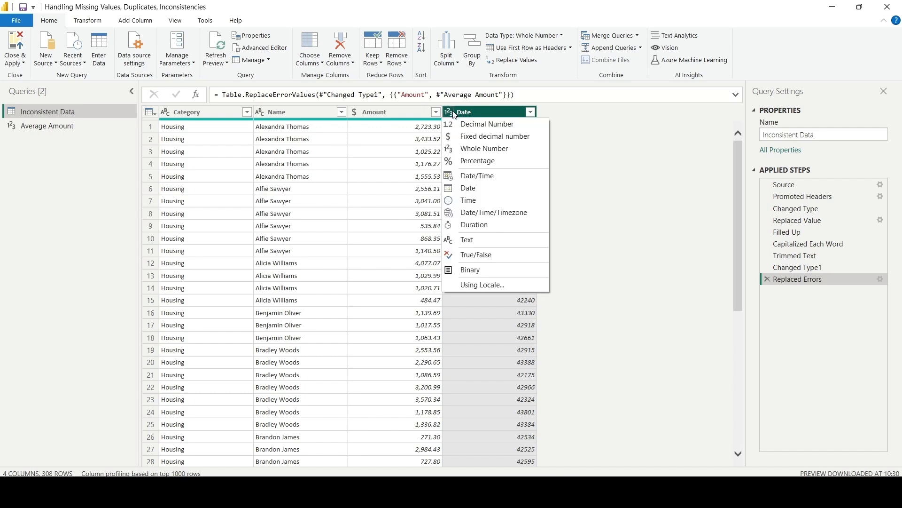
pyautogui.click(501, 189)
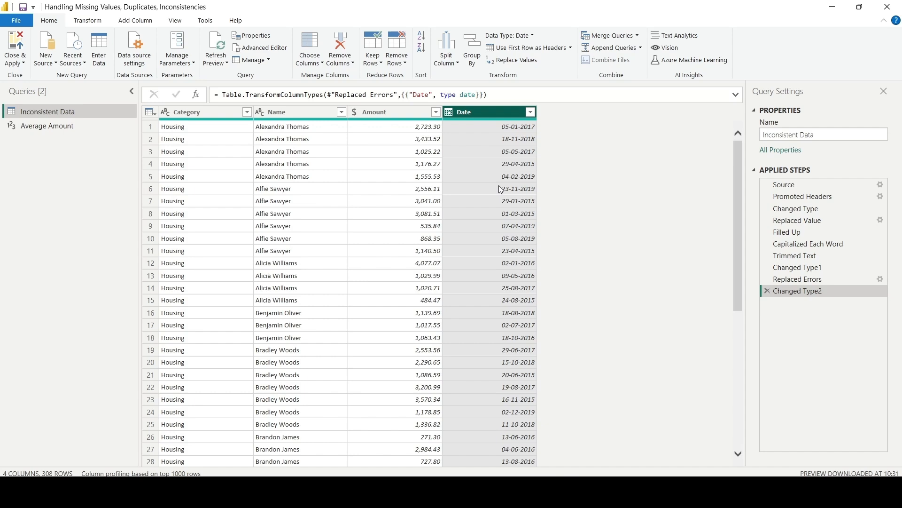